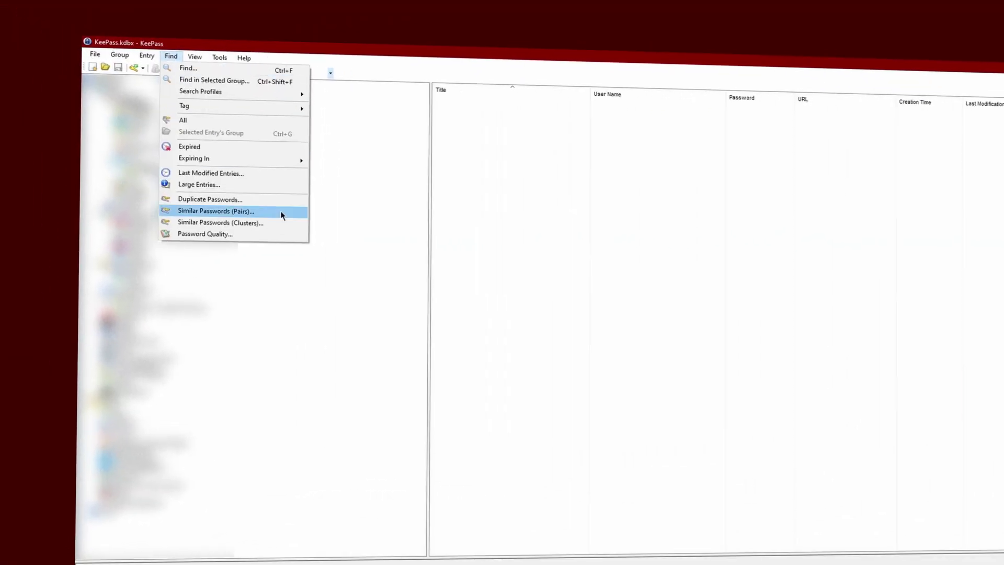
- List the entry pairs that use similar passwords and scroll through them
left_click(280, 211)
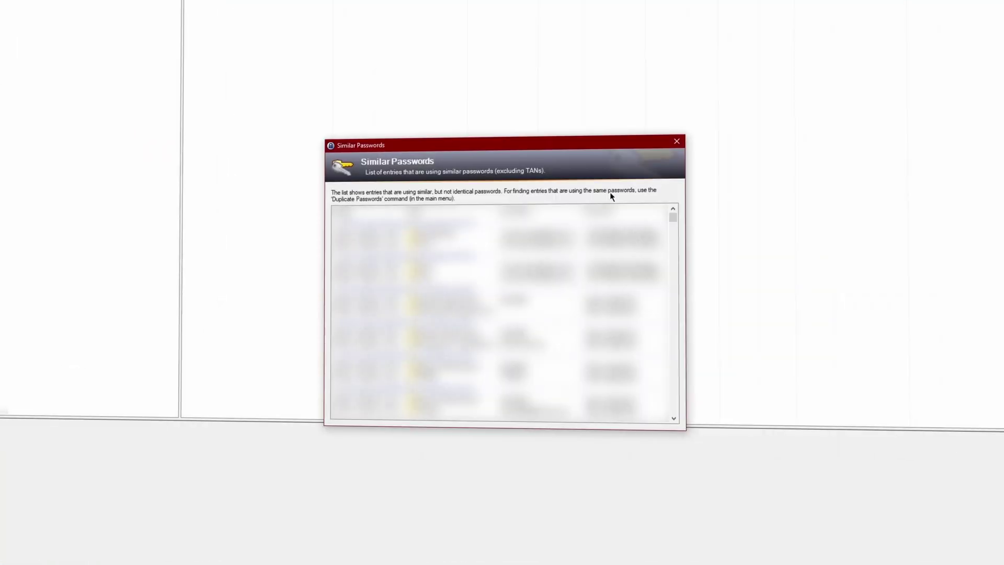
scroll(674, 225, "down", 5)
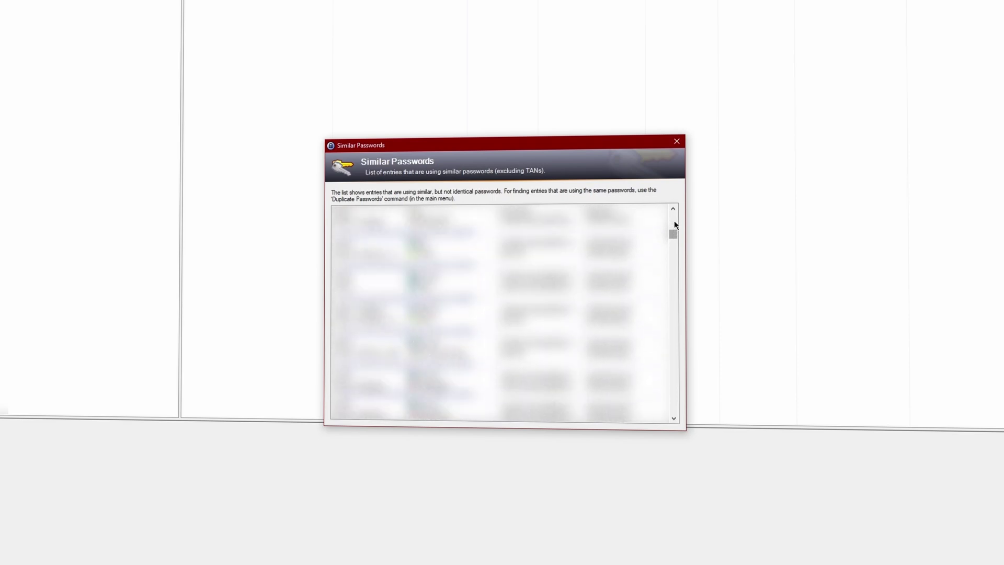
scroll(674, 225, "down", 1)
scroll(673, 222, "up", 6)
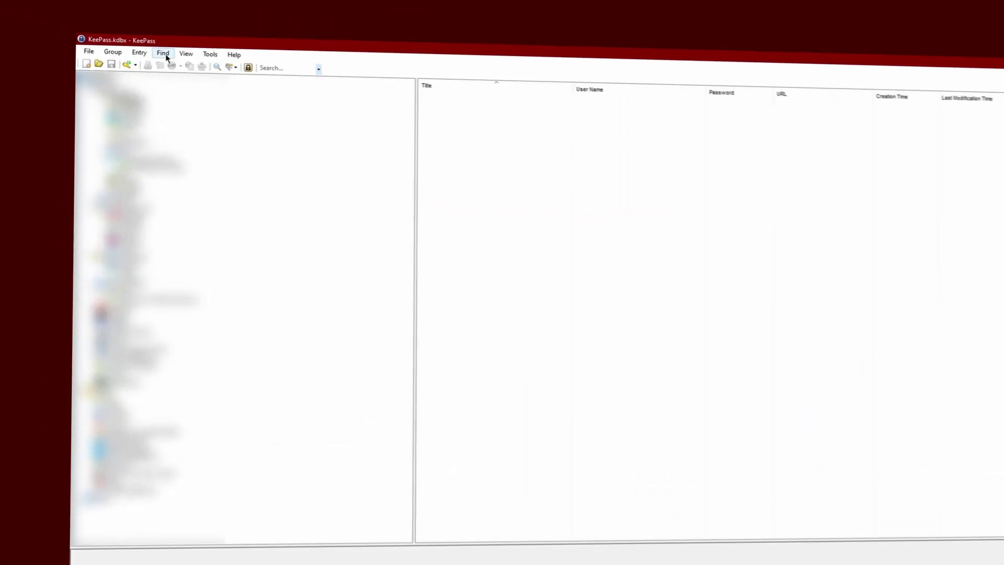
- Show the Password Quality list of every entry's estimated strength and scroll through it
left_click(205, 234)
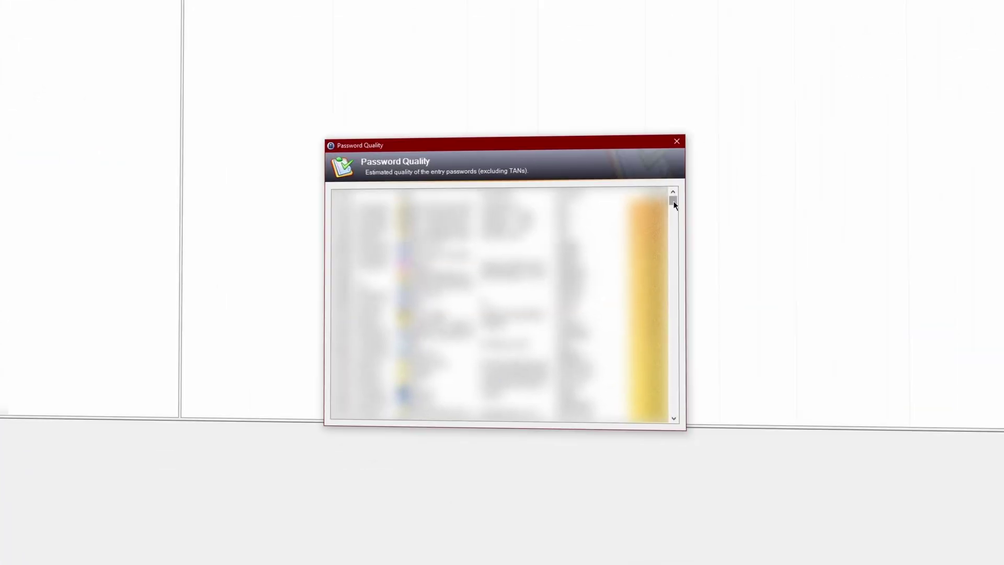
scroll(673, 205, "down", 10)
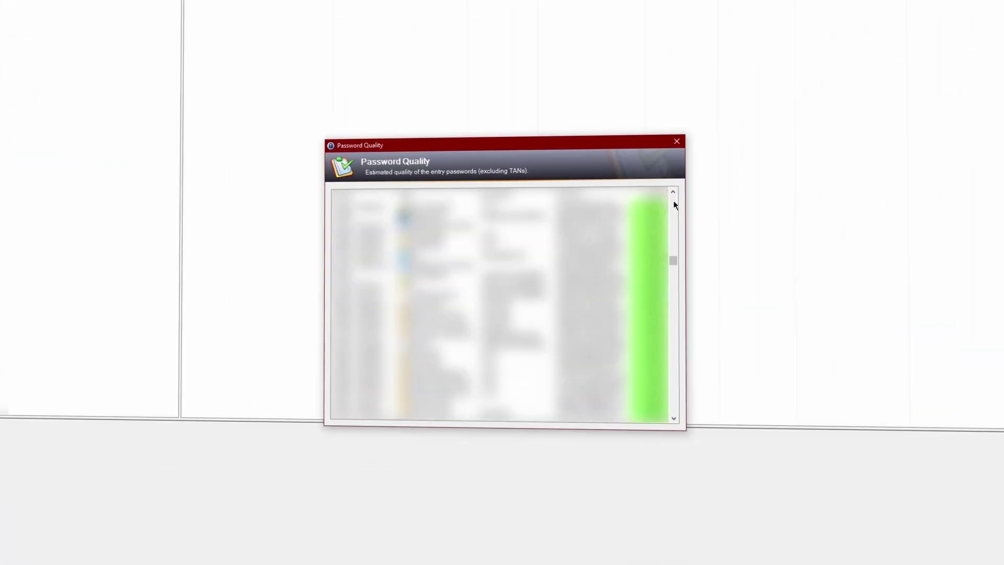
scroll(674, 205, "down", 5)
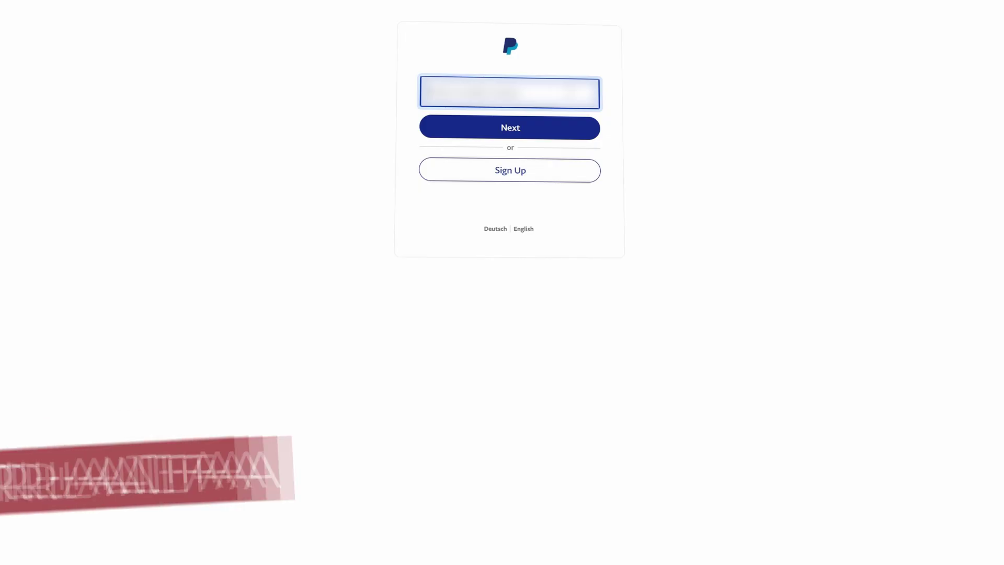
- Auto-type the stored e-mail into the PayPal login field with Ctrl+Alt+A
key("ctrl+alt+a")
key("Return")
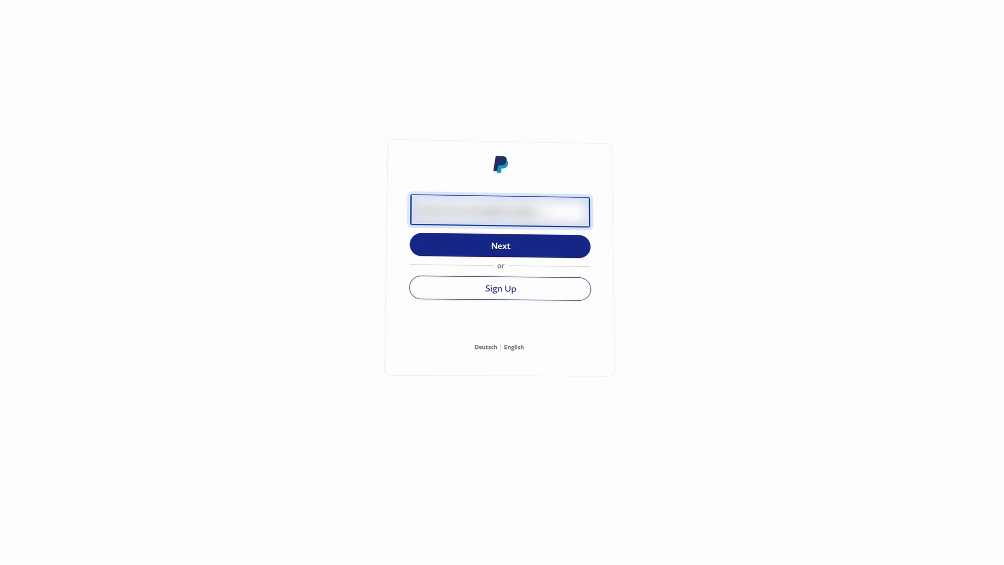
- Log in to PayPal using a pasted two-step override sequence, auto-typed with Ctrl+Shift+Alt+A
key("Return")
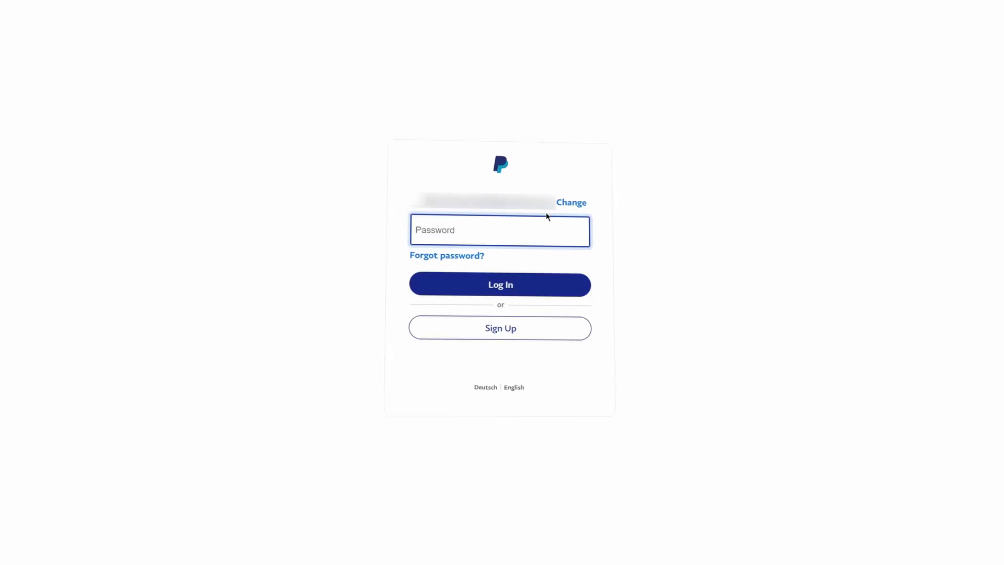
key("Return")
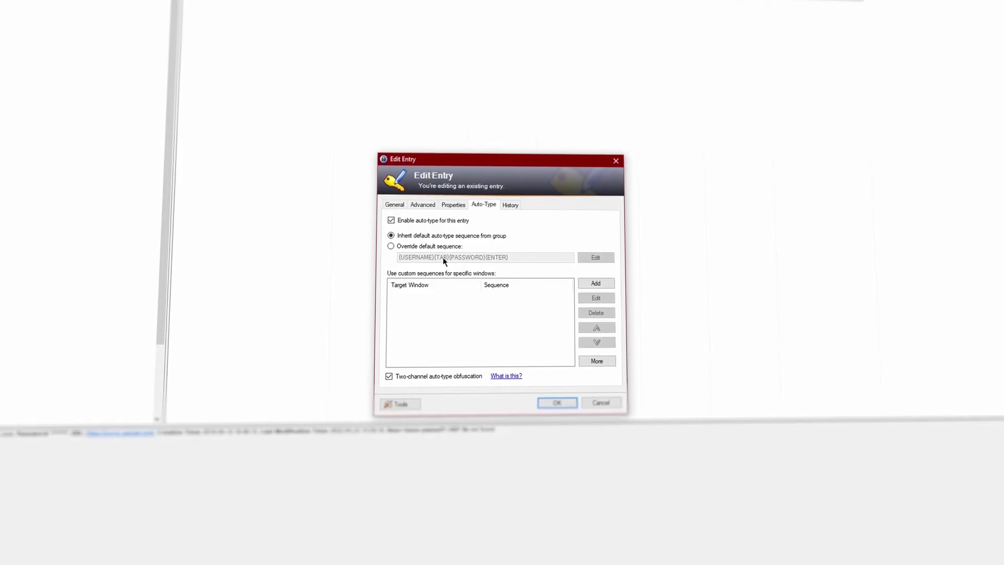
left_click(449, 246)
left_click(525, 259)
key("ctrl+a")
key("ctrl+v")
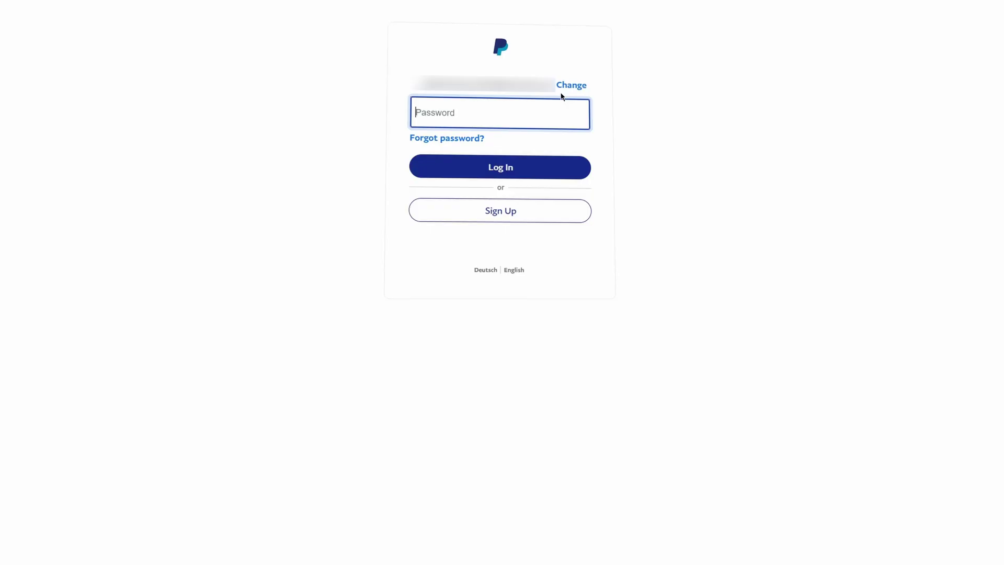
key("ctrl+shift+alt+a")
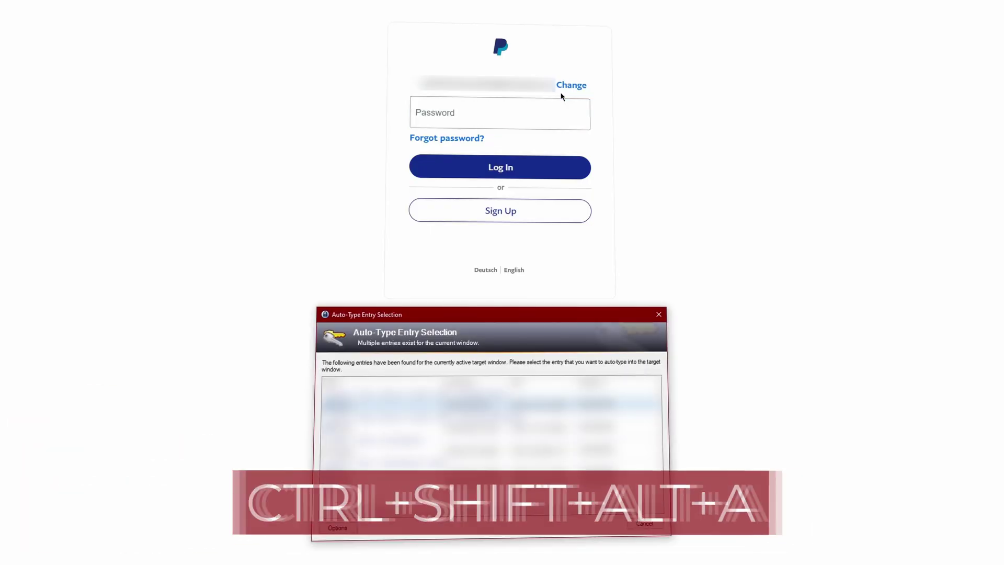
key("Return")
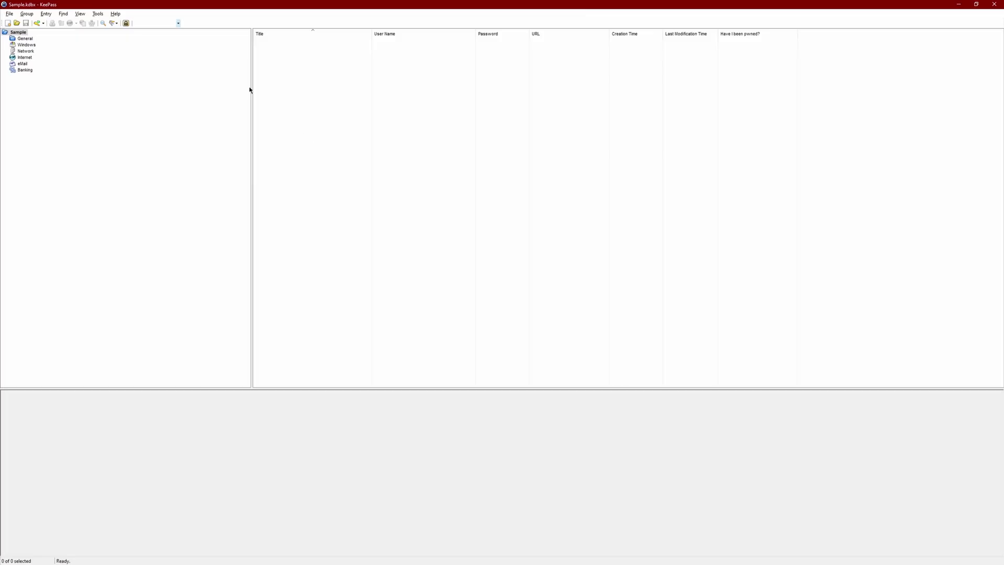
- List all 18 entries, edit them together and tick Two-channel auto-type obfuscation
left_click(63, 13)
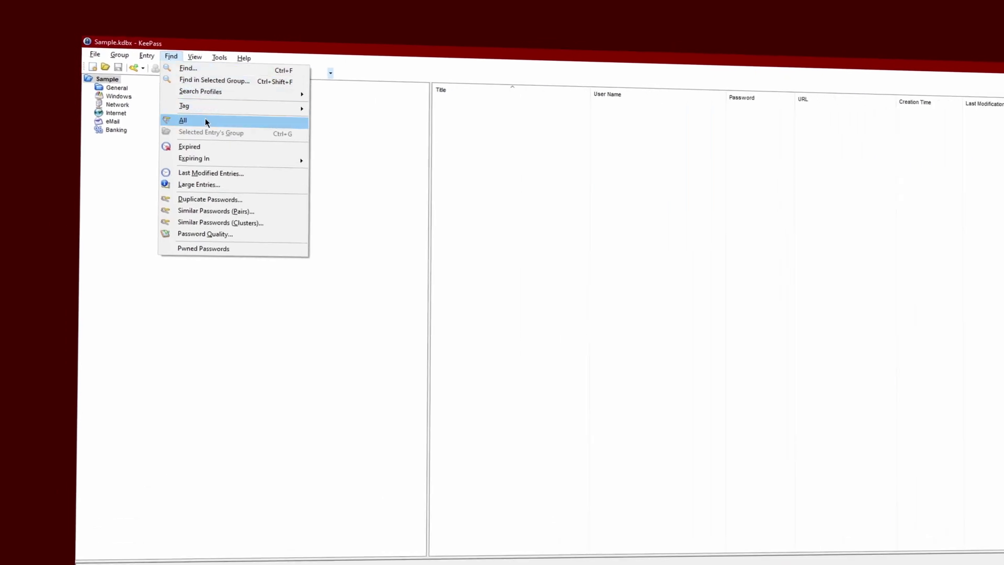
left_click(205, 122)
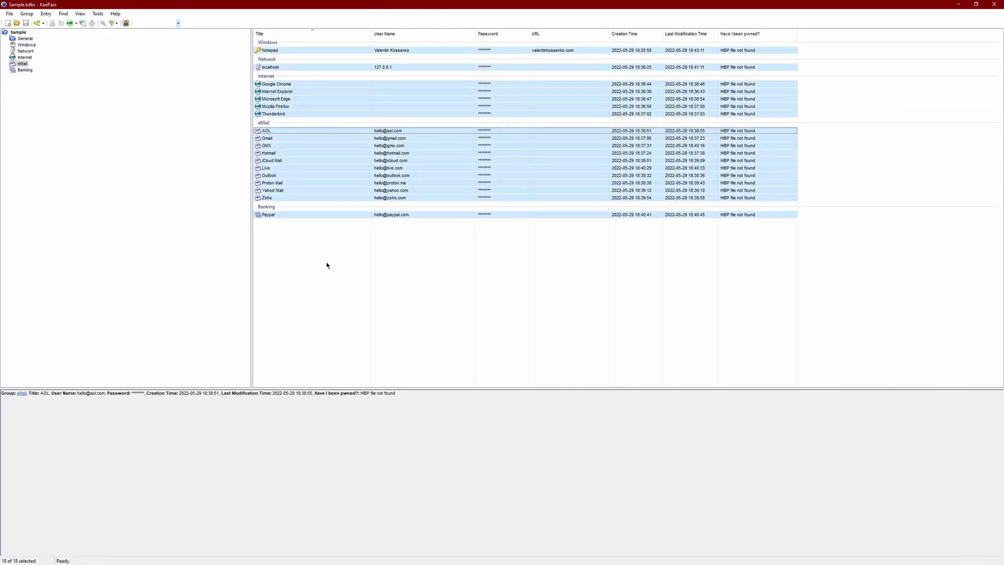
key("Return")
left_click(488, 222)
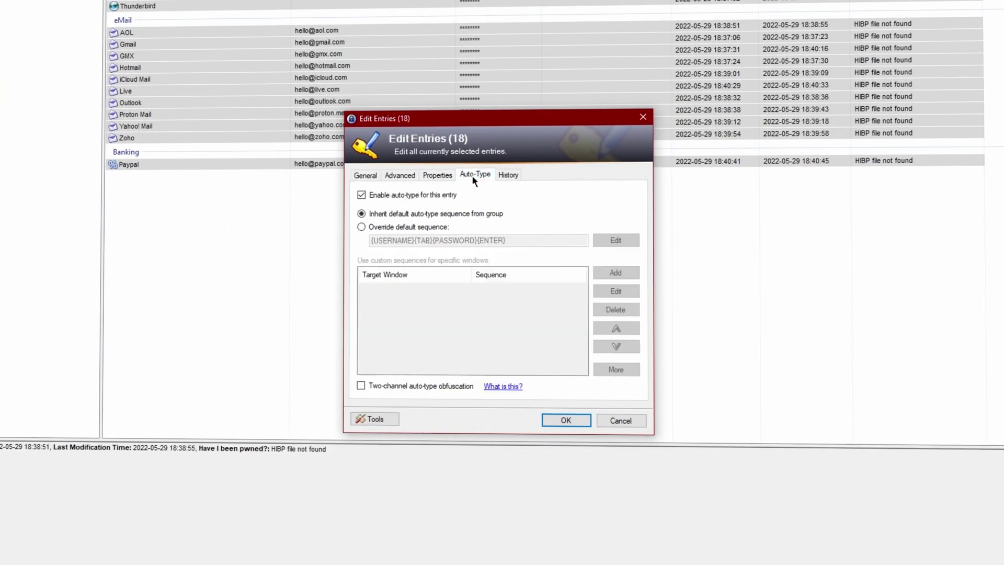
left_click(413, 387)
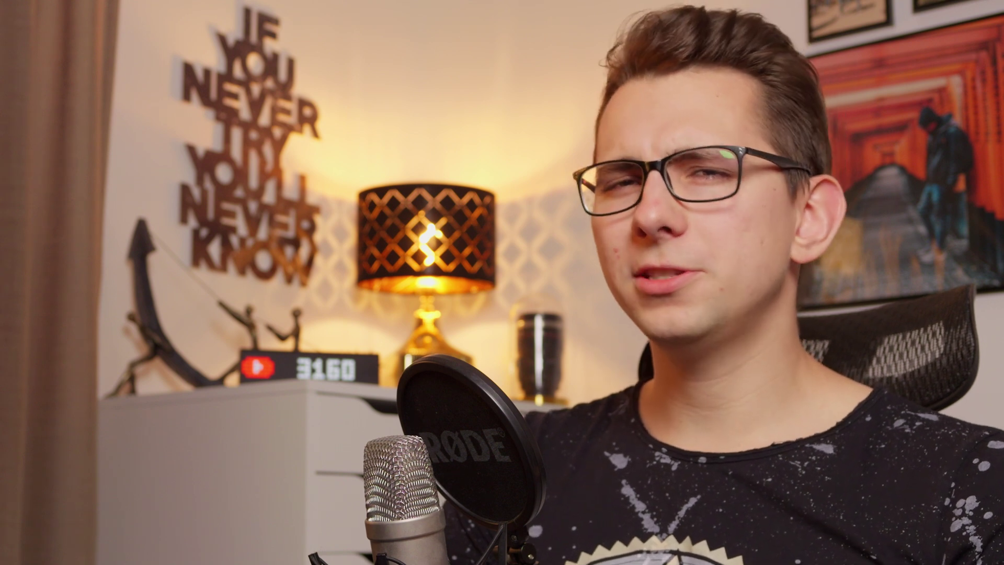
left_click(170, 44)
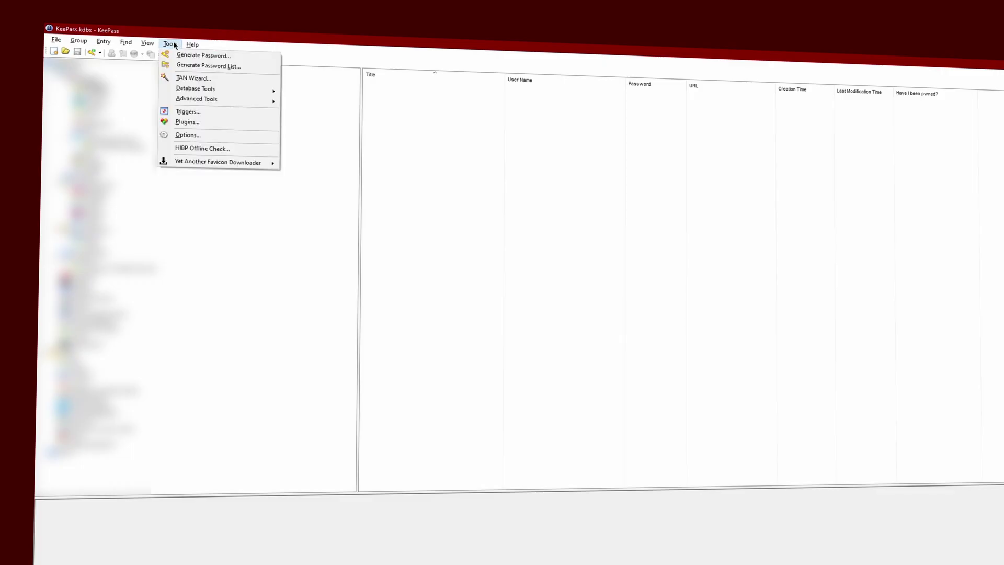
- Show Tools > Options and scroll the Advanced tab to the Auto-Type settings
left_click(205, 139)
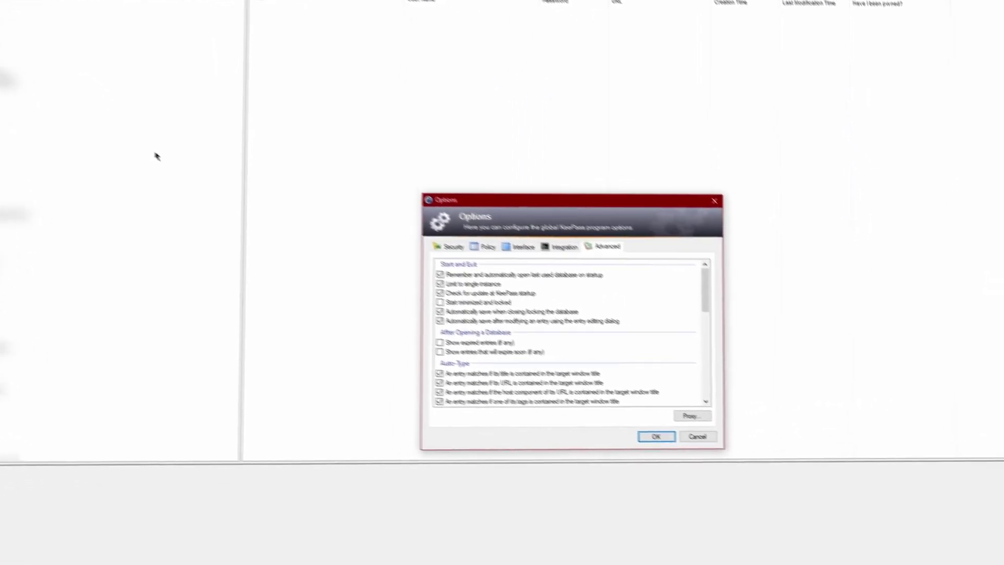
scroll(554, 285, "down", 3)
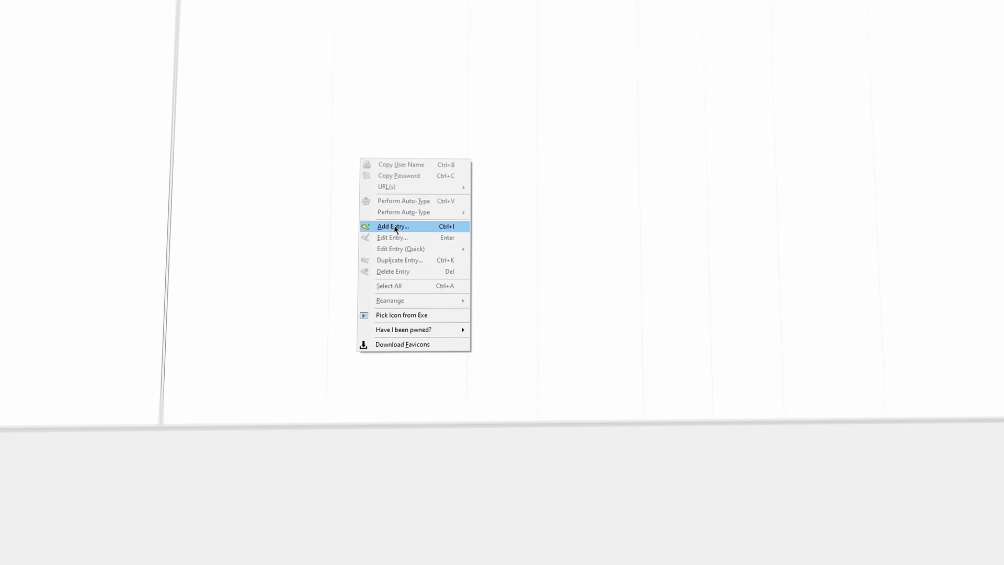
left_click(396, 228)
key("ctrl+Tab")
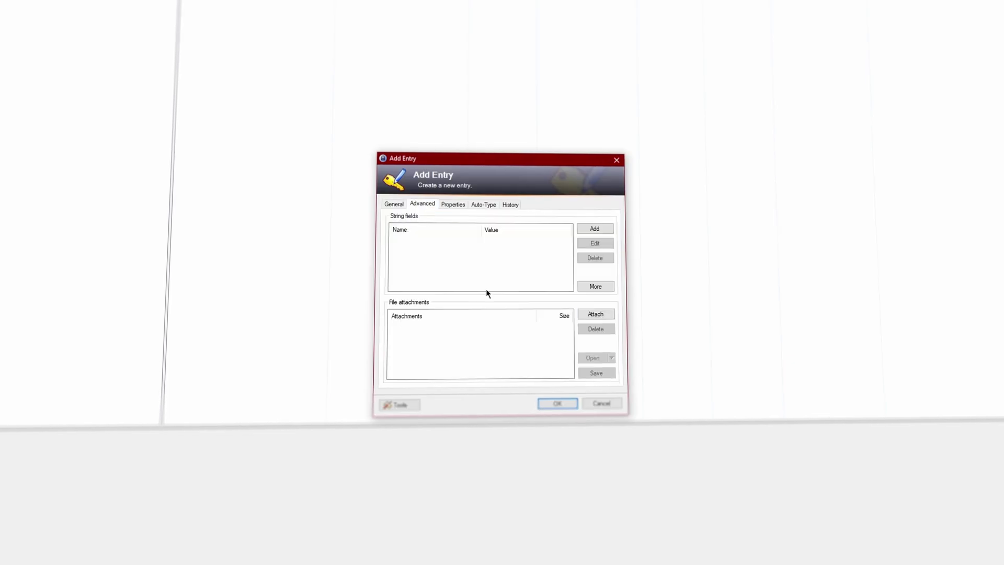
left_click(664, 340)
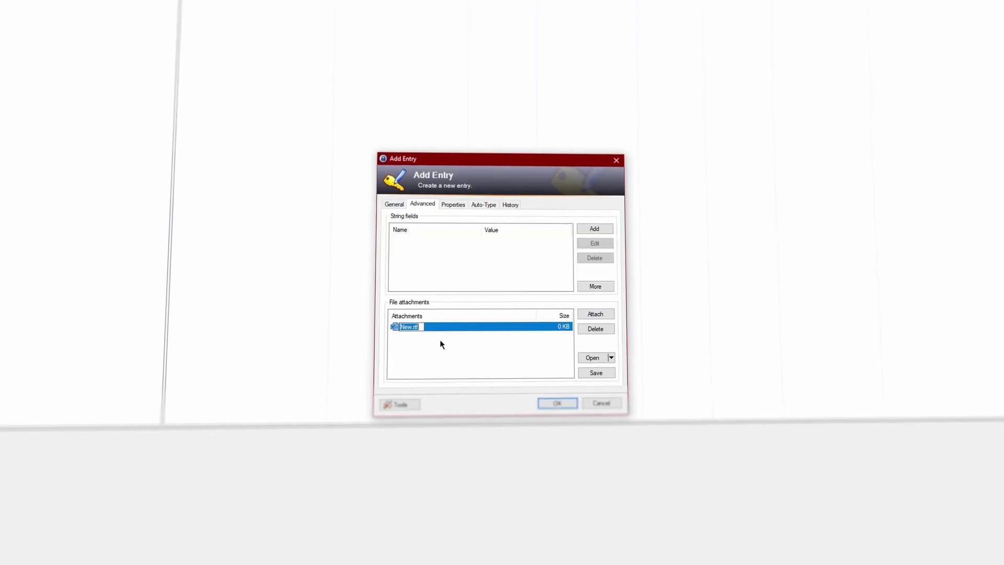
double_click(415, 329)
type("12345")
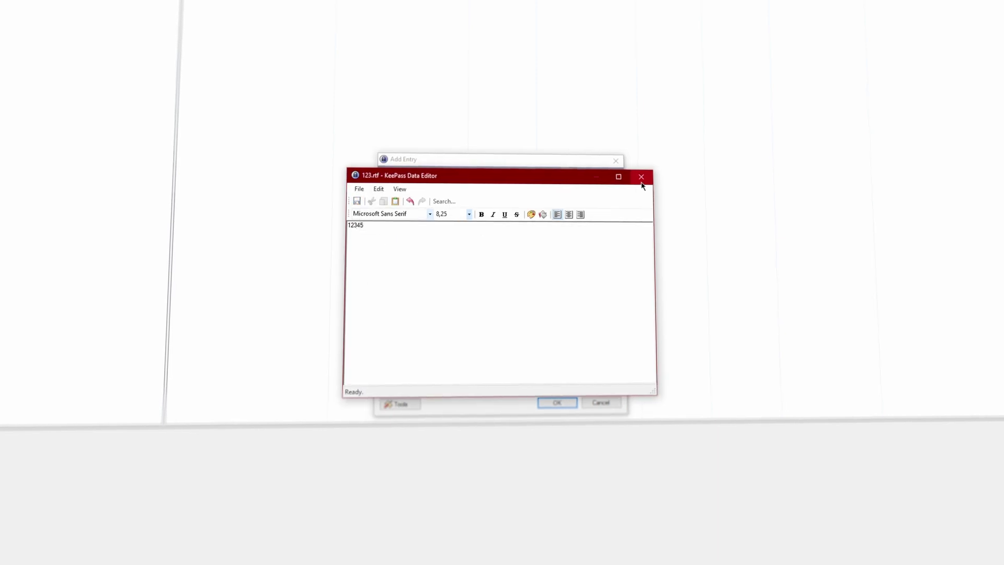
left_click(642, 181)
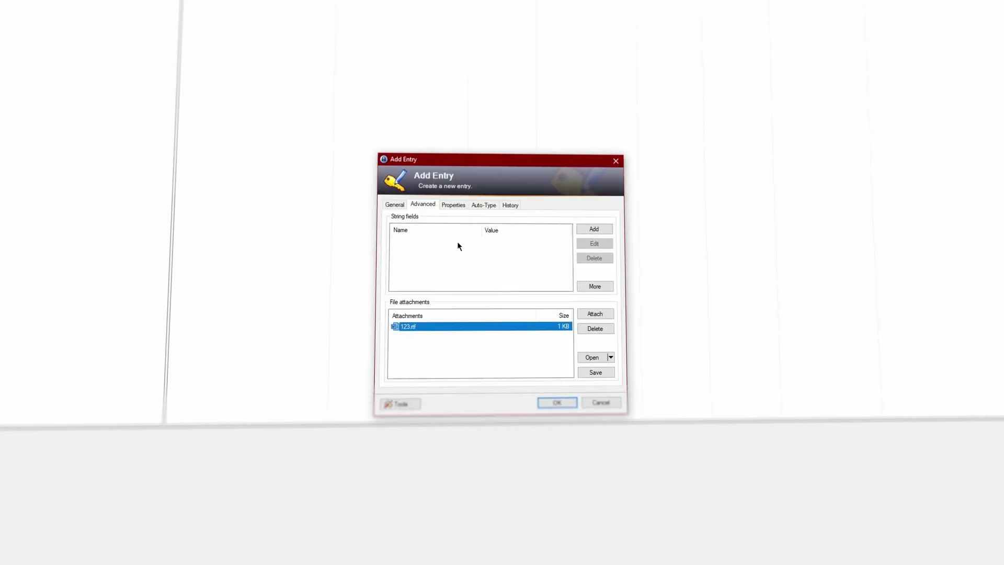
left_click(606, 231)
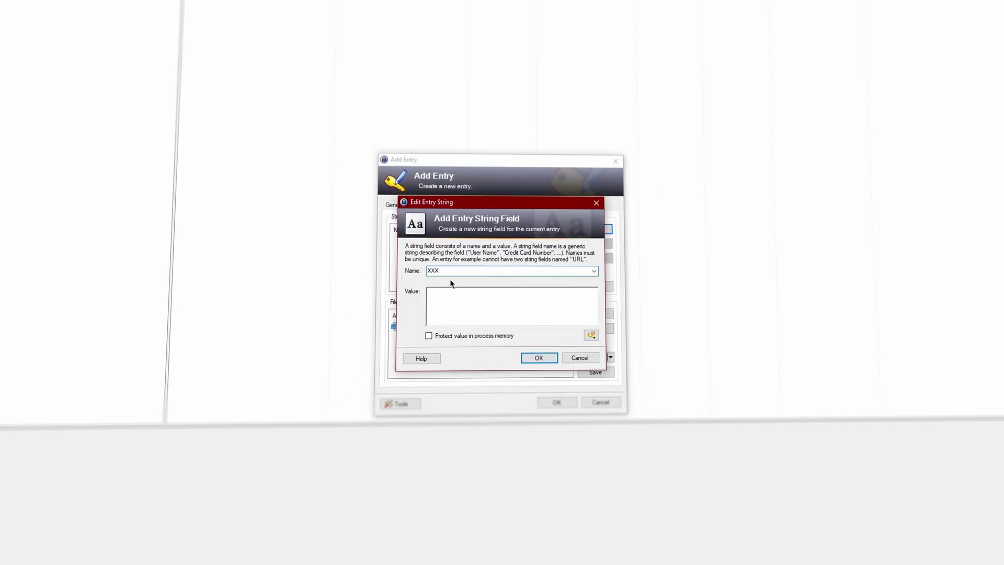
left_click(537, 357)
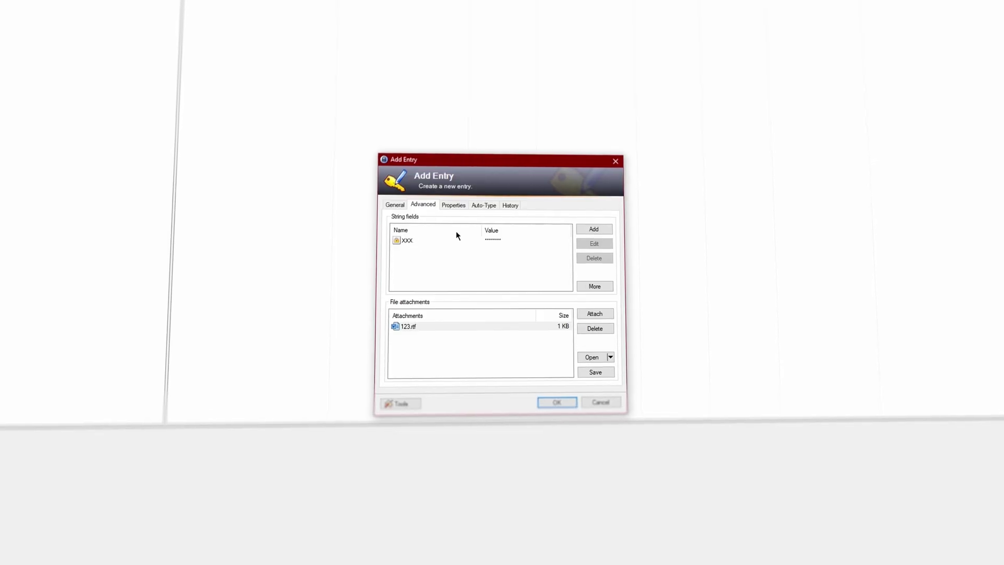
- Override the entry's default auto-type sequence and delete {USERNAME} from it
left_click(483, 205)
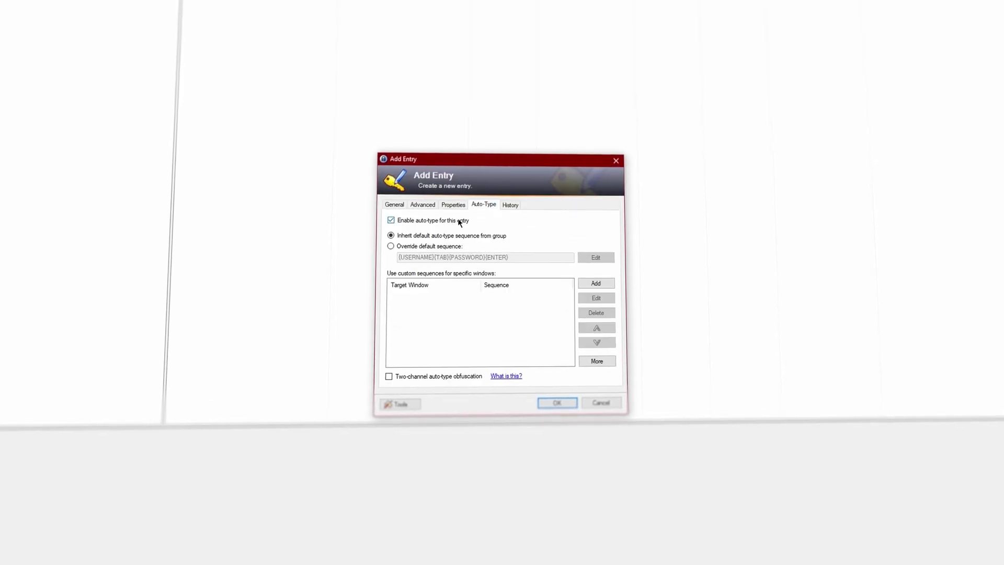
left_click(421, 245)
left_click(418, 257)
key("BackSpace")
key("BackSpace")
key("BackSpace")
key("BackSpace")
key("BackSpace")
key("BackSpace")
key("Delete")
key("Delete")
key("Delete")
key("Delete")
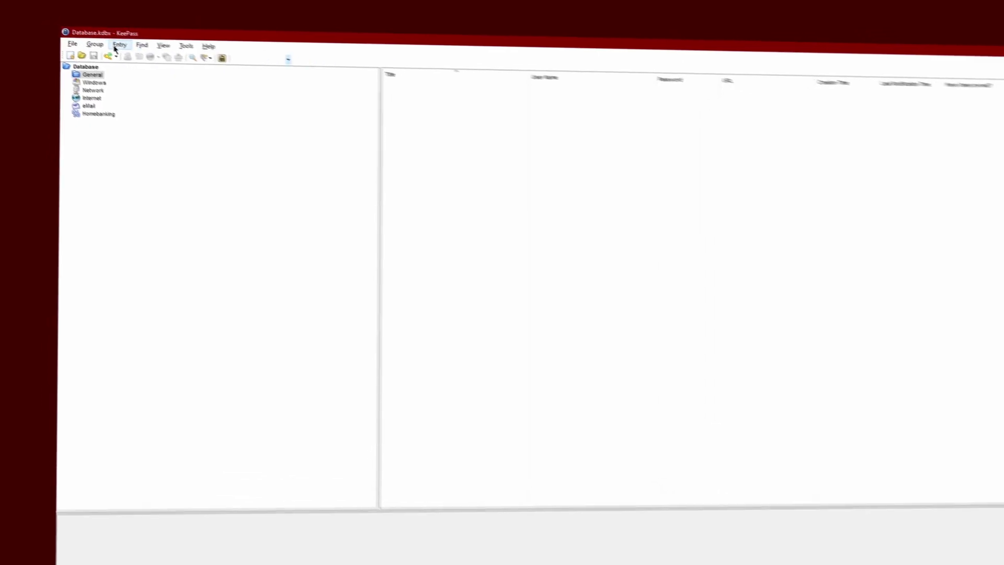
- Bring up Change Master Key with the expert options shown
left_click(96, 55)
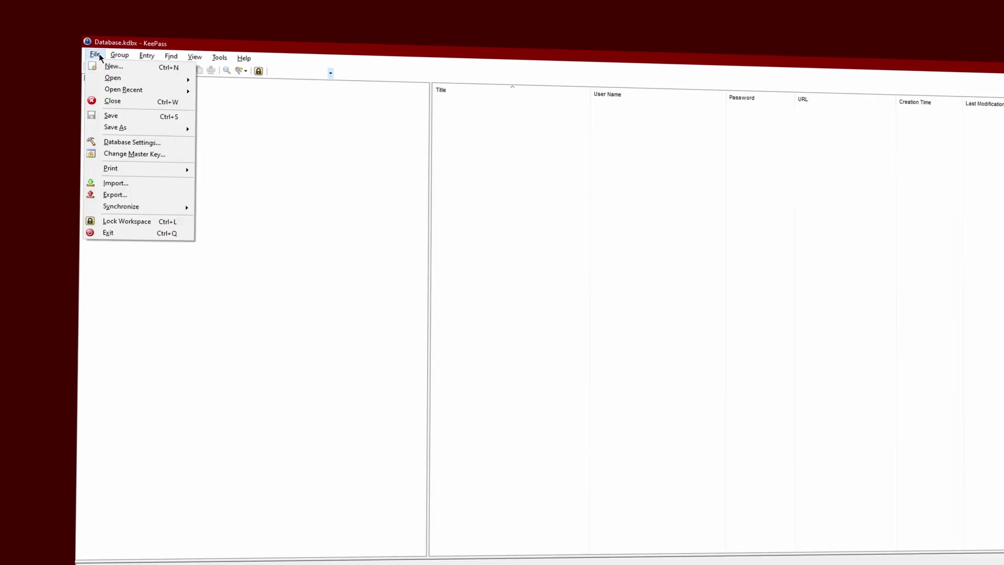
left_click(175, 152)
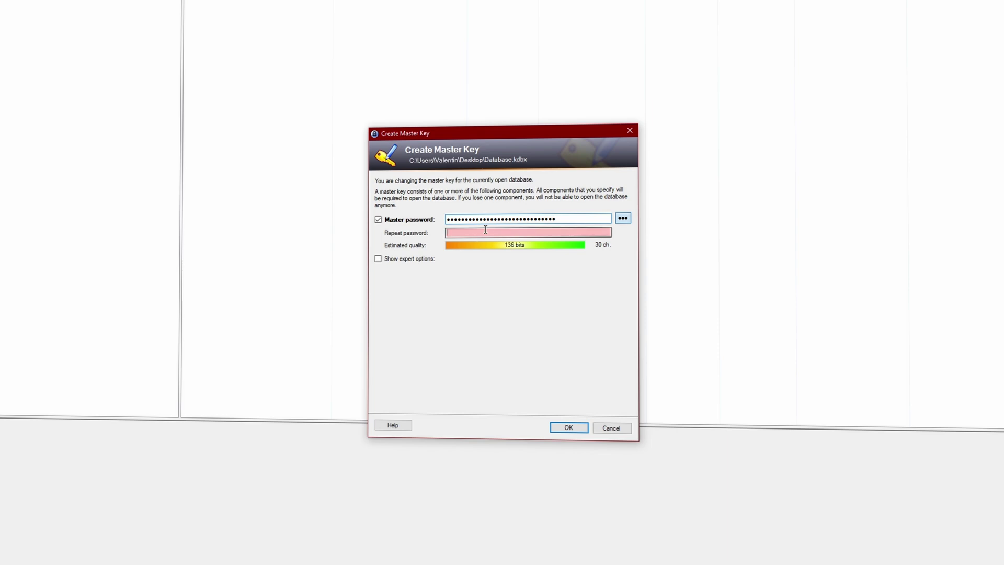
left_click(408, 259)
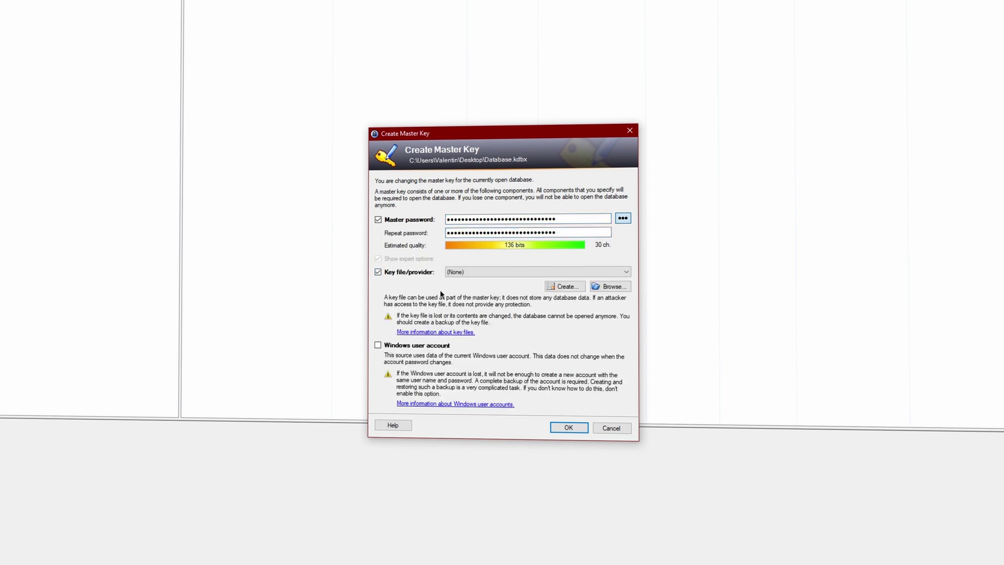
- Generate a new key file using extra mouse-gathered entropy up to 256 bits
left_click(564, 287)
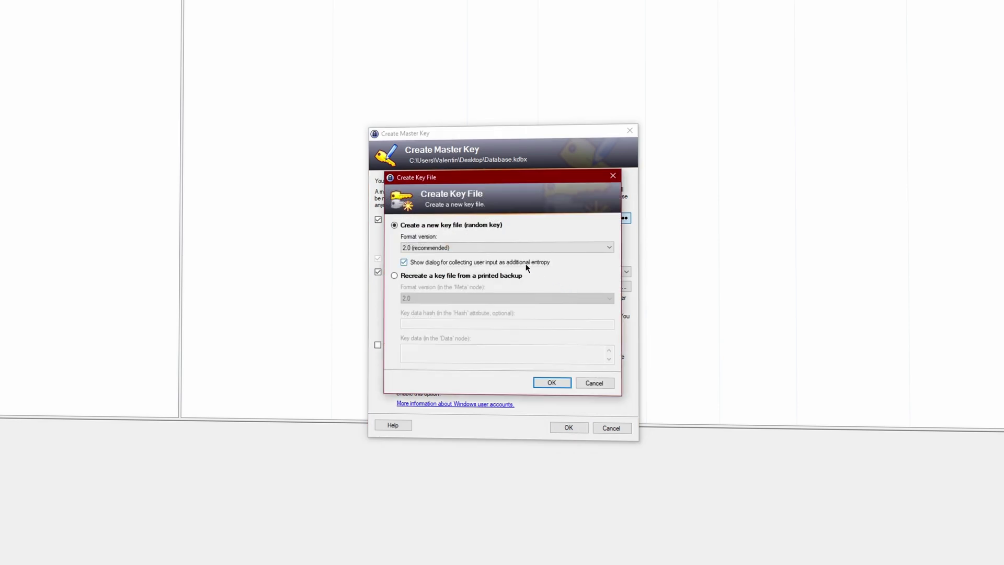
left_click(404, 262)
left_click(544, 383)
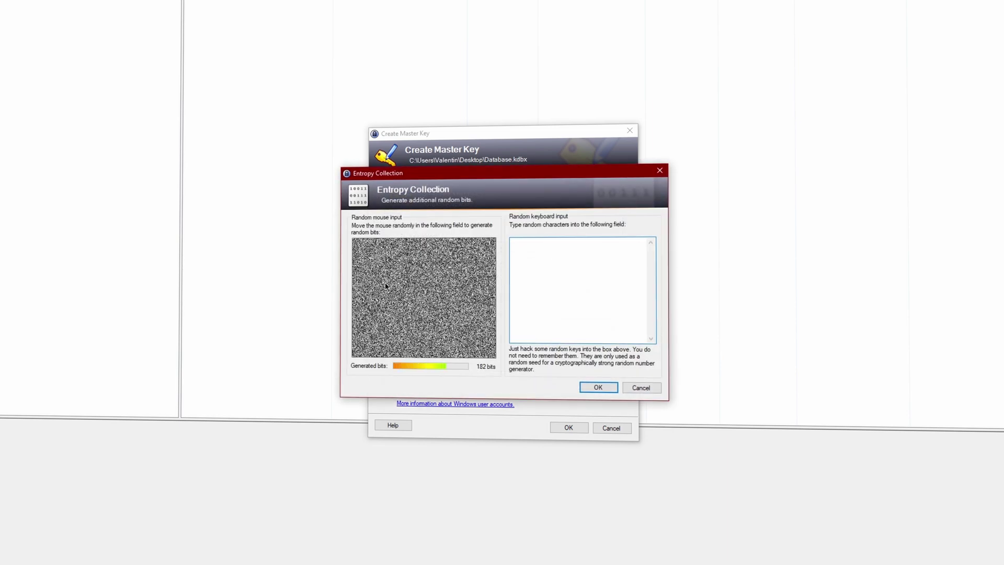
left_click(595, 389)
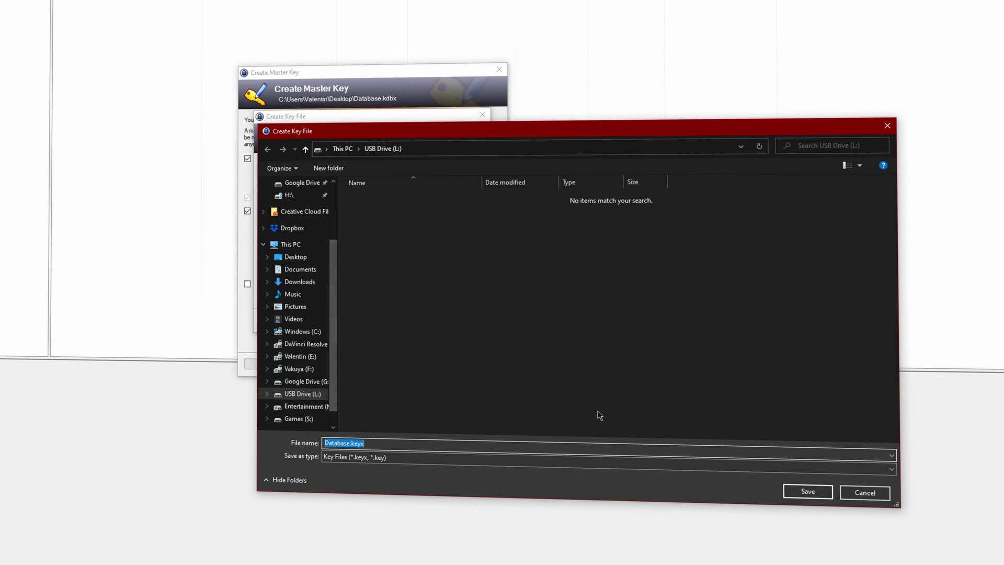
- Save Database.keyx to USB Drive (L:), then pick image.jpg from it as the key file
left_click(791, 491)
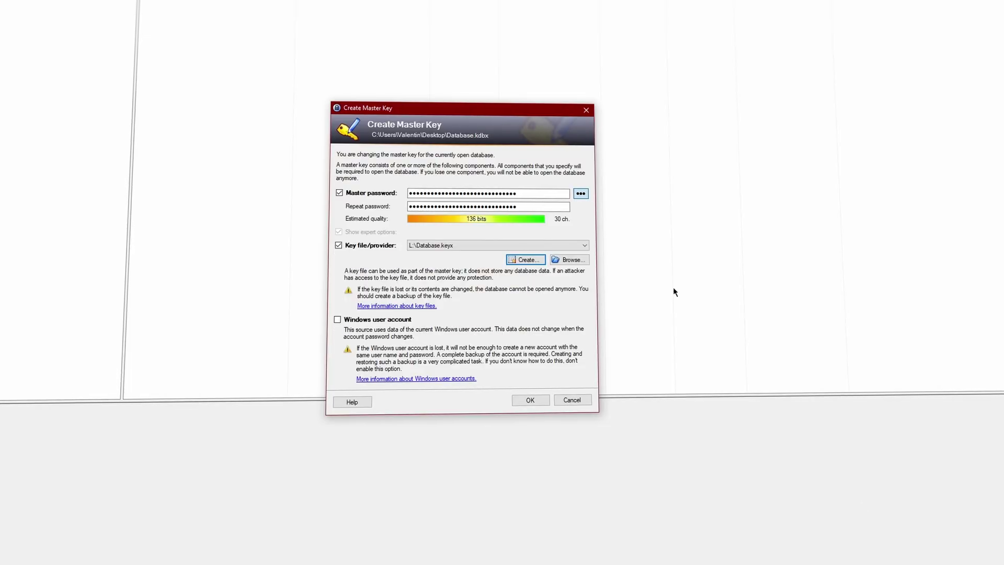
left_click(568, 321)
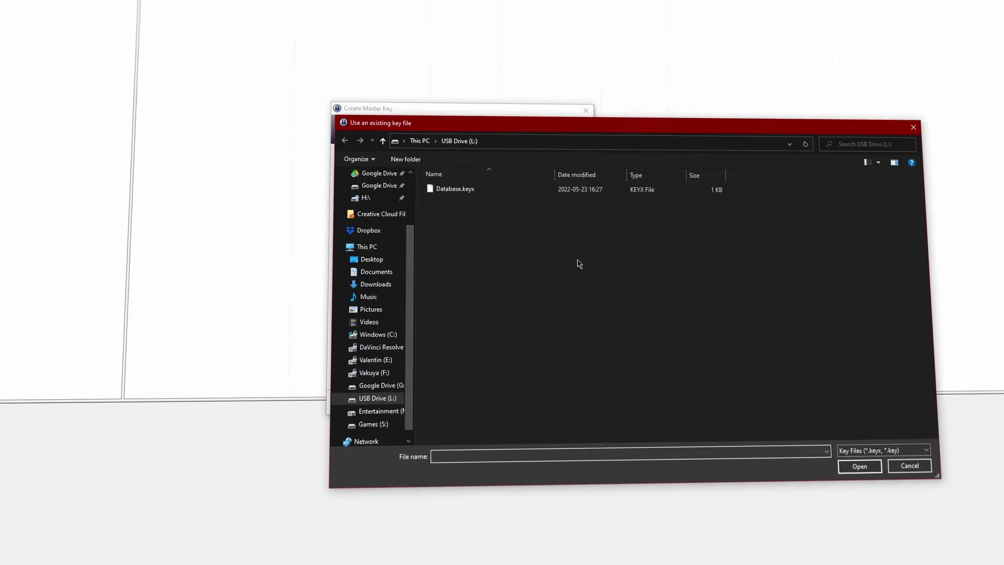
left_click(884, 450)
left_click(858, 470)
right_click(498, 268)
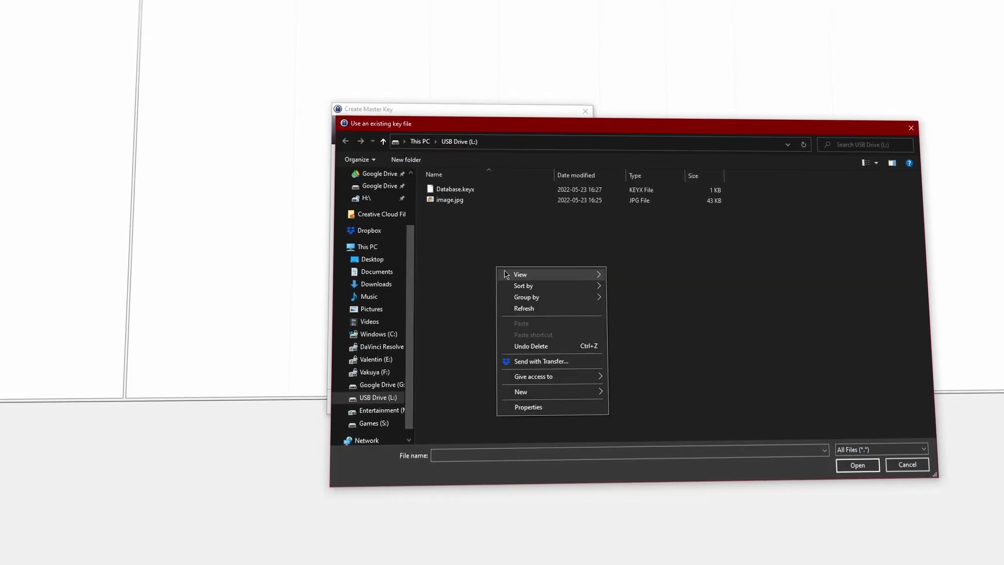
left_click(649, 274)
double_click(650, 238)
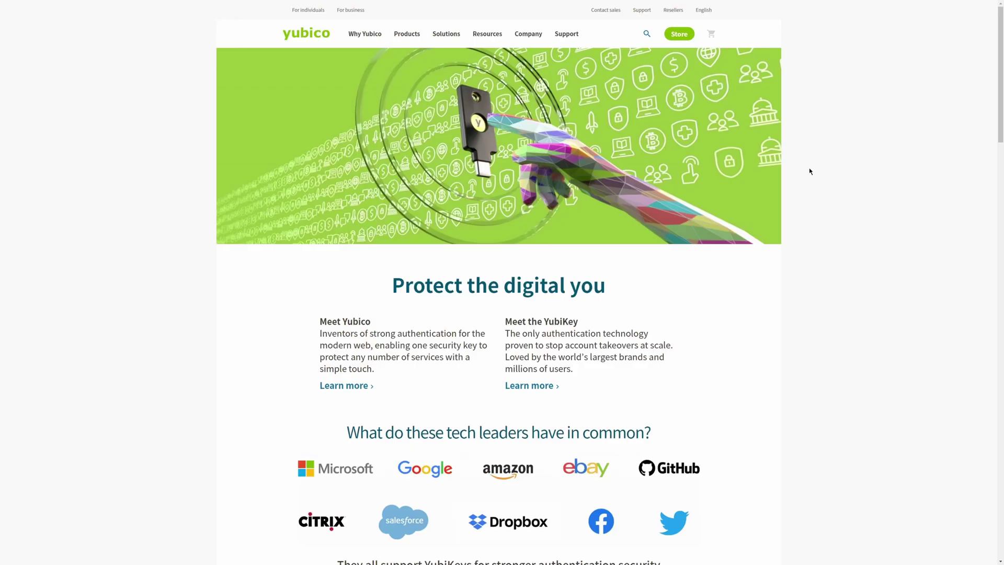
- Scroll the Yubico homepage through the What is a YubiKey? and phishing sections
scroll(809, 171, "down", 10)
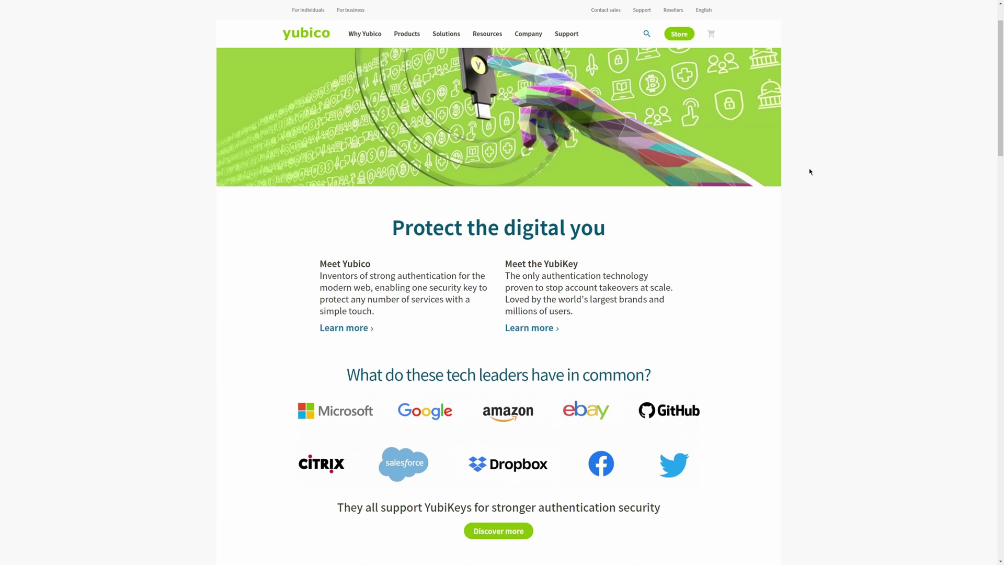
scroll(809, 172, "down", 3)
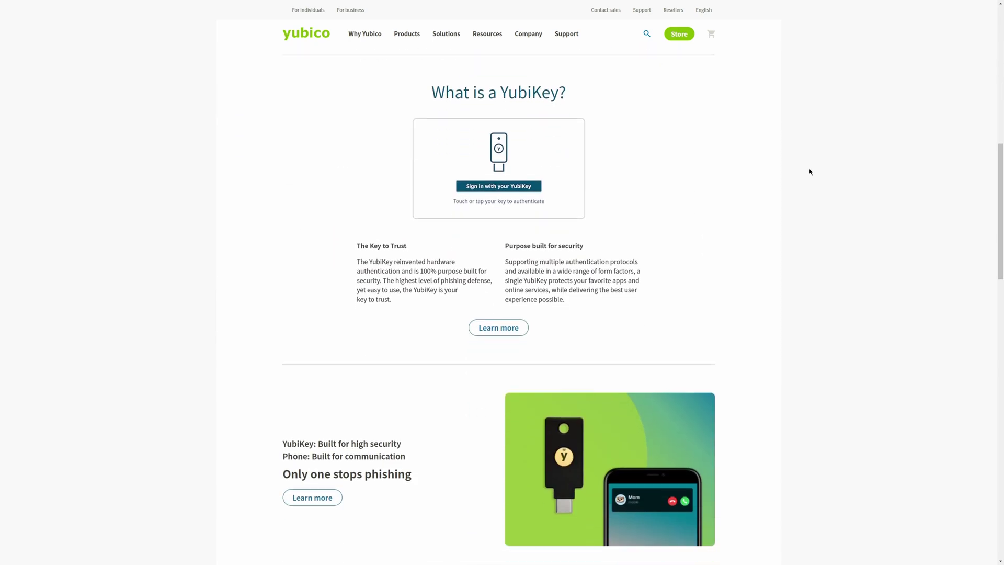
scroll(810, 172, "down", 6)
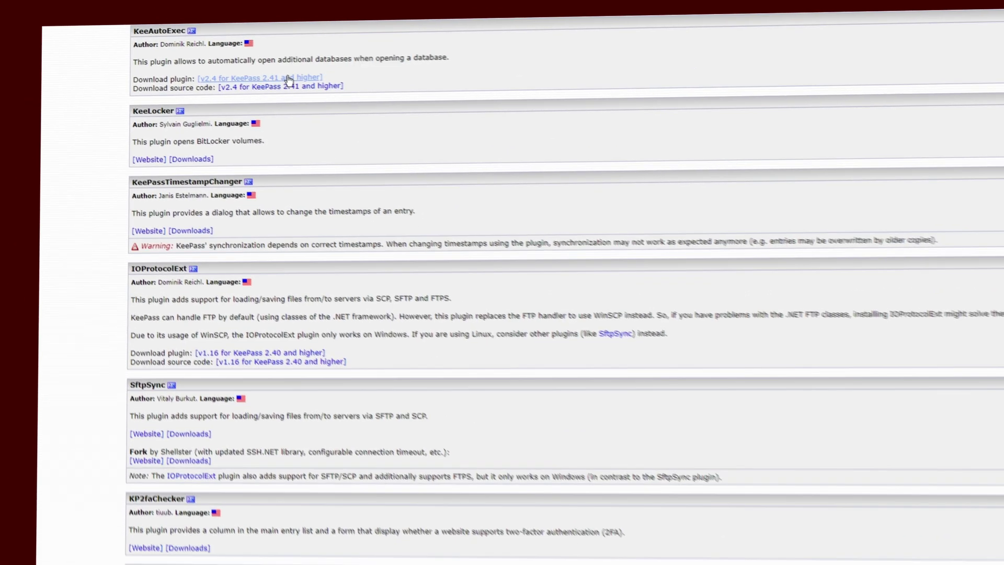
- Download KeeAutoExec v2.4 for KeePass 2.41 and higher from the plugins page
left_click(288, 79)
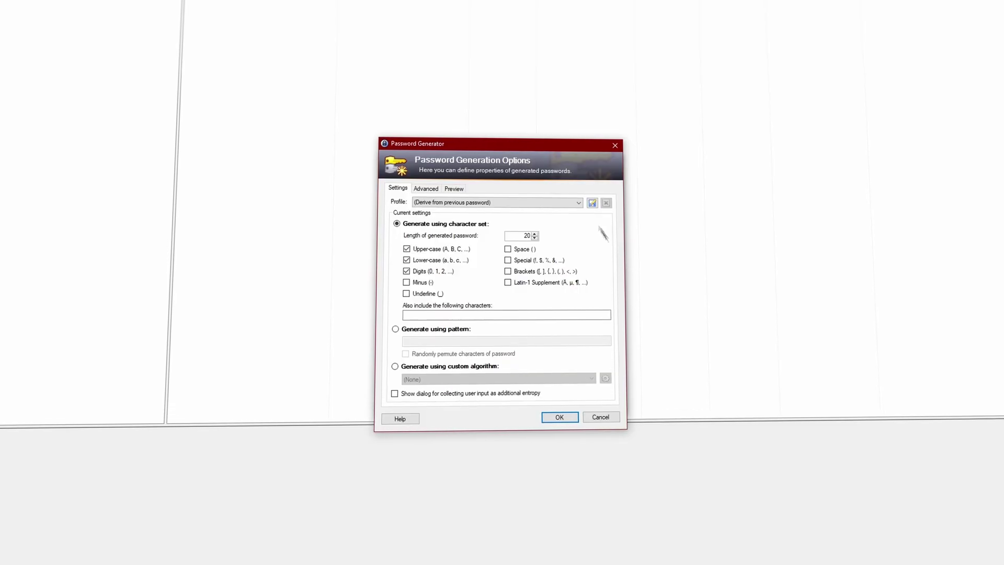
- Apply the 'Length 30 - with Special Characters' profile in Password Generator and confirm with OK
left_click(577, 202)
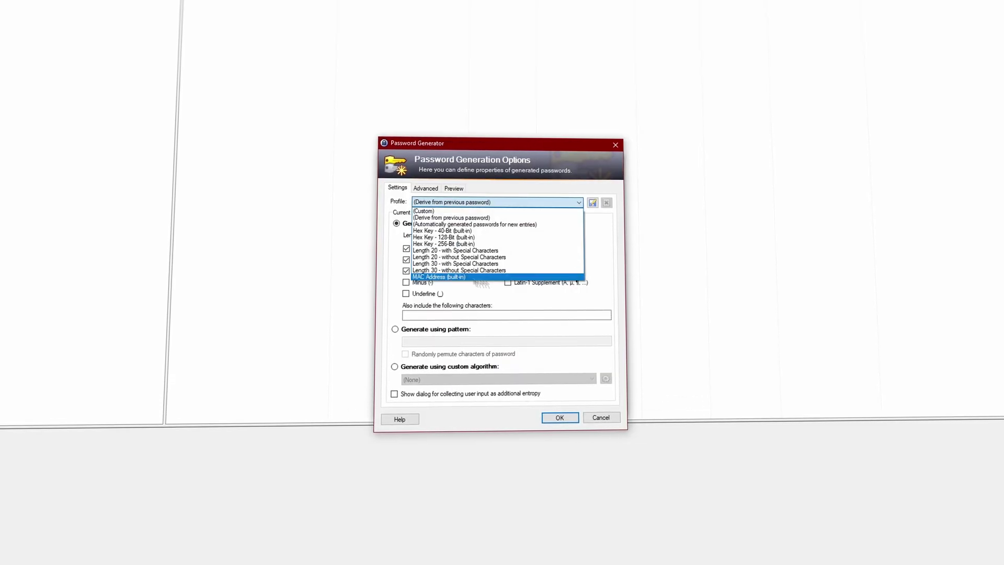
left_click(454, 263)
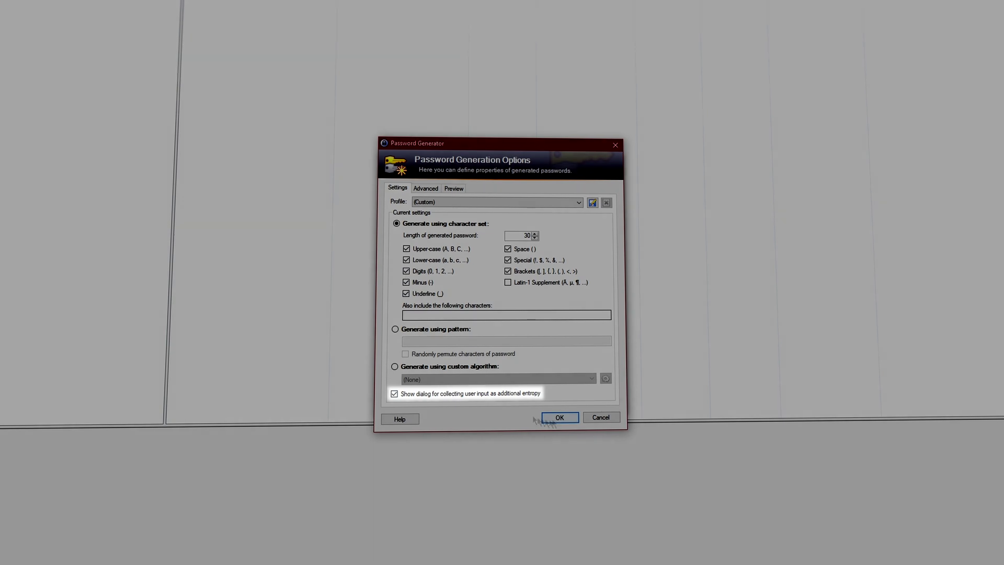
left_click(557, 418)
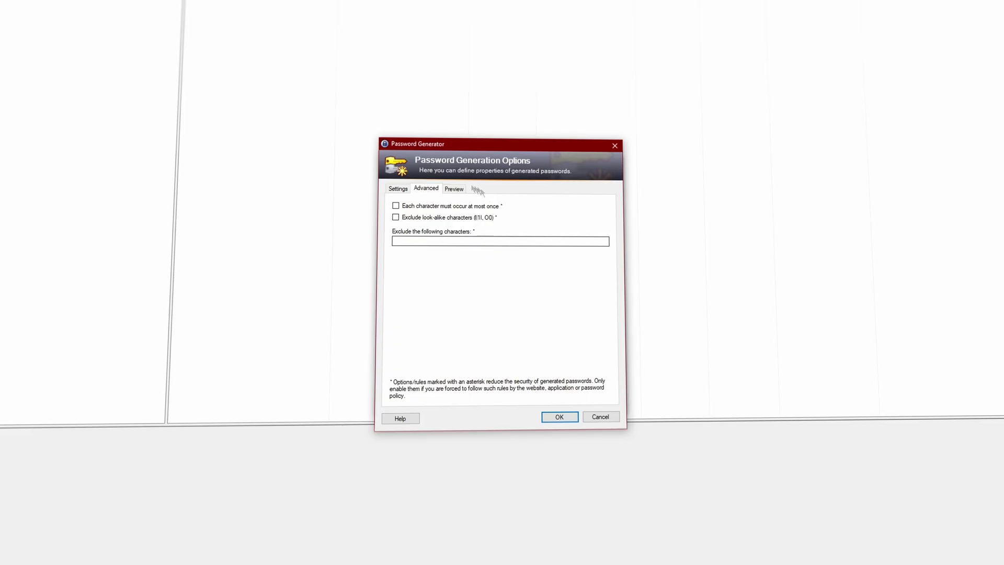
- Preview sample passwords, then extract KeePass-2.51.1.zip and move its folder onto USB Drive (L:)
left_click(455, 188)
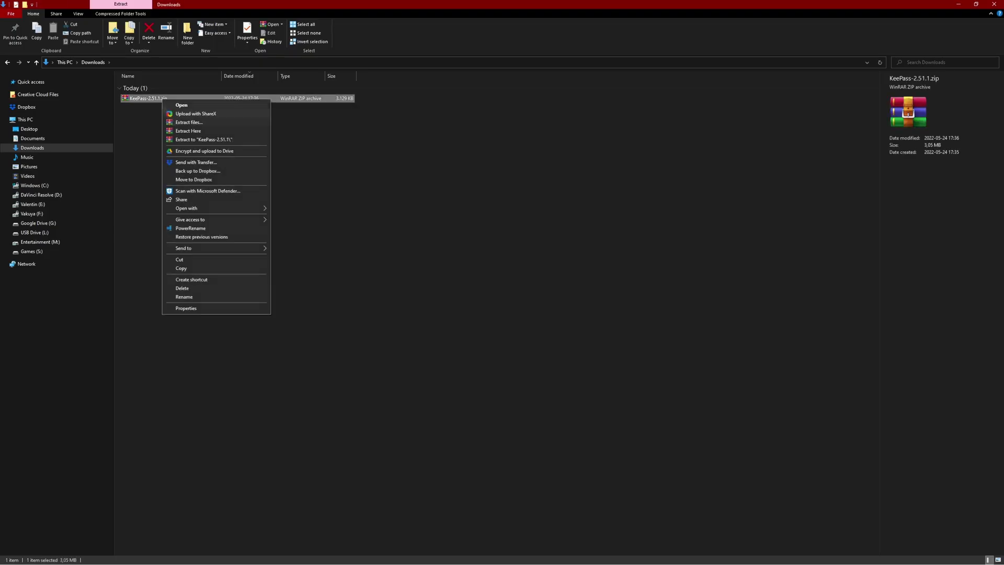
left_click(184, 140)
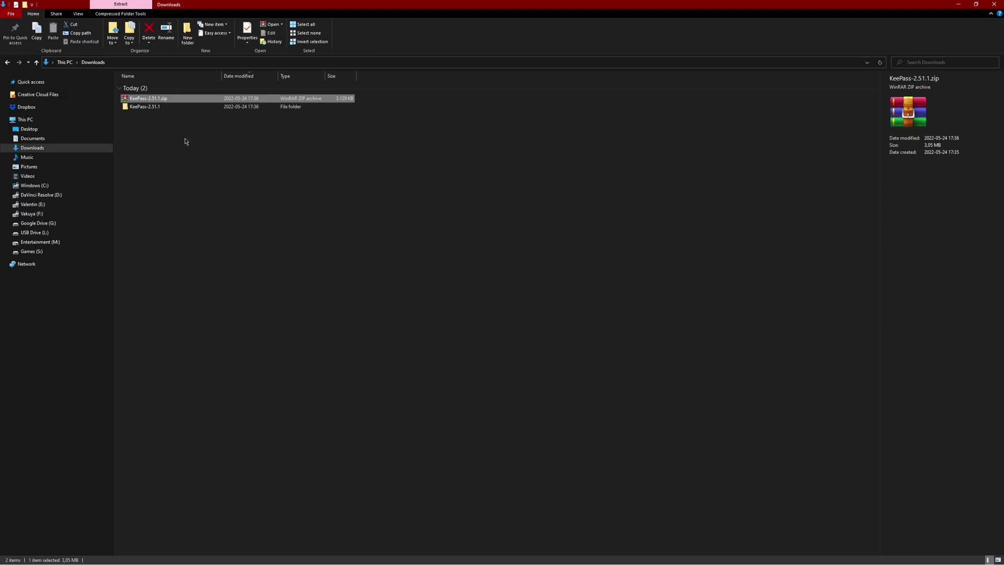
right_click(148, 106)
left_click(164, 289)
left_click(34, 232)
key("ctrl+v")
double_click(181, 124)
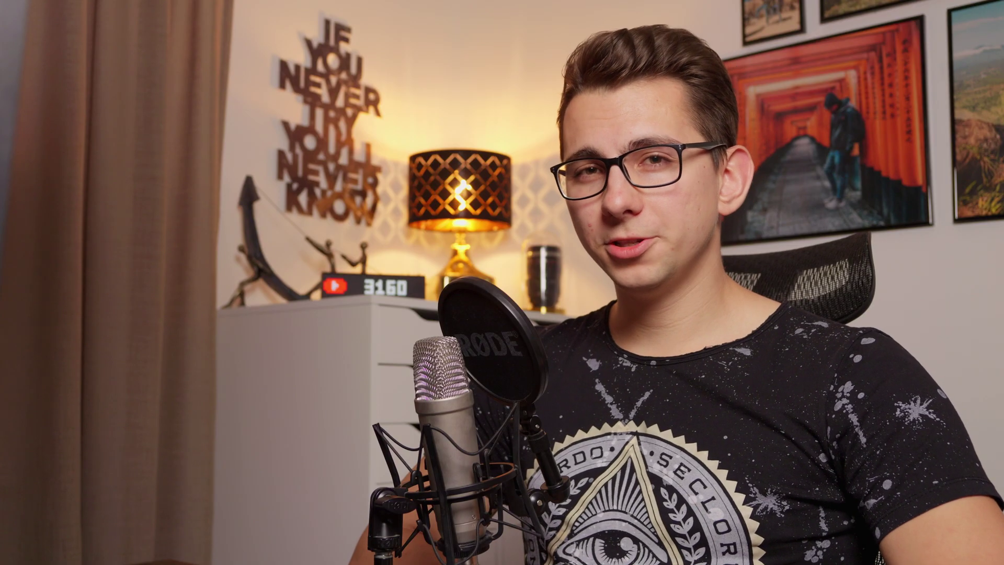